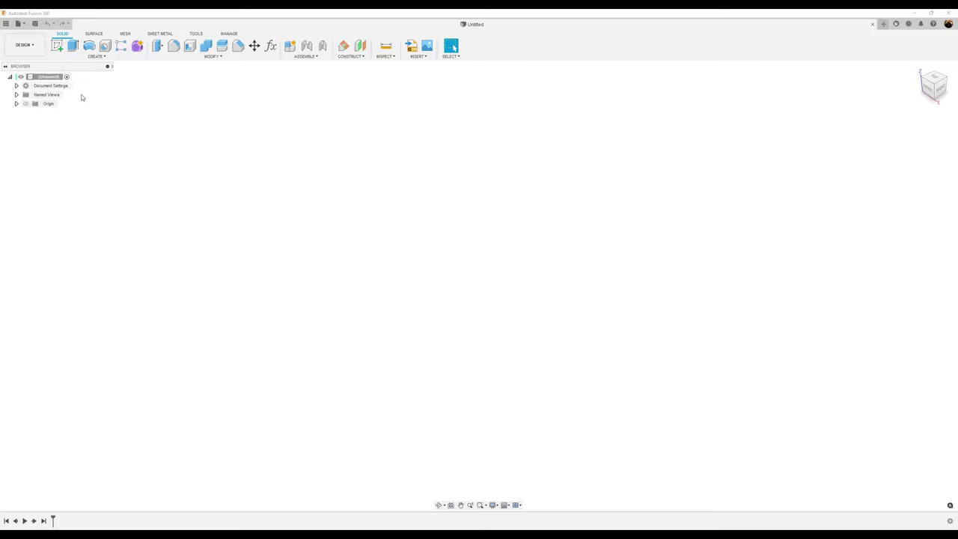
Step: Create a new-body cylinder on the horizontal plane, centred on the origin, with a diameter of about 43 mm and roughly twice as tall
{"action": "left_click", "coordinate": [97, 56]}
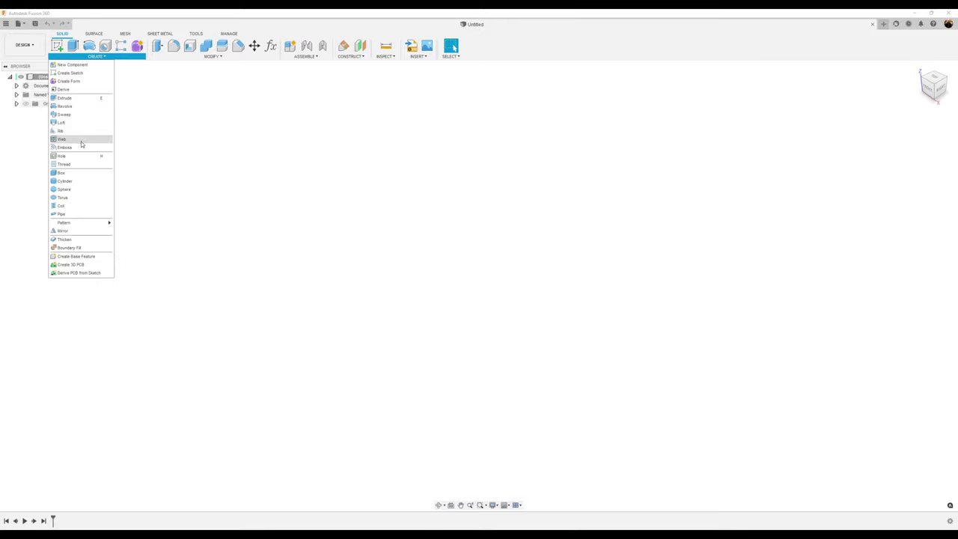
{"action": "left_click", "coordinate": [78, 181]}
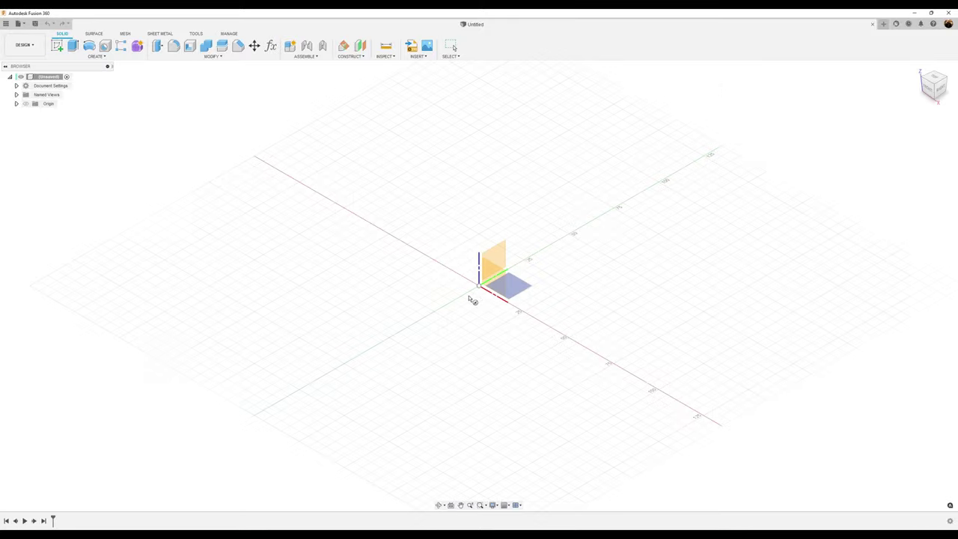
{"action": "left_click", "coordinate": [516, 292]}
{"action": "left_click", "coordinate": [479, 287]}
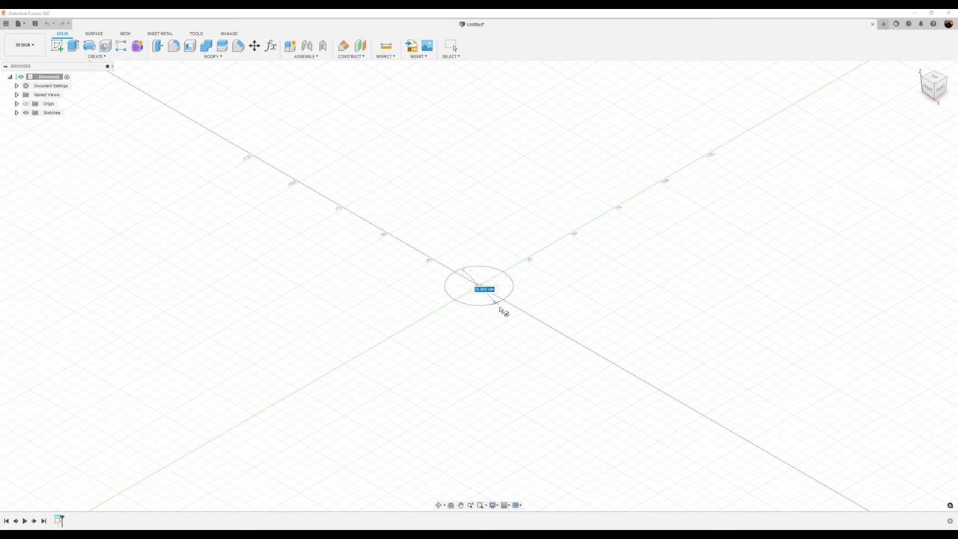
{"action": "left_click", "coordinate": [522, 309]}
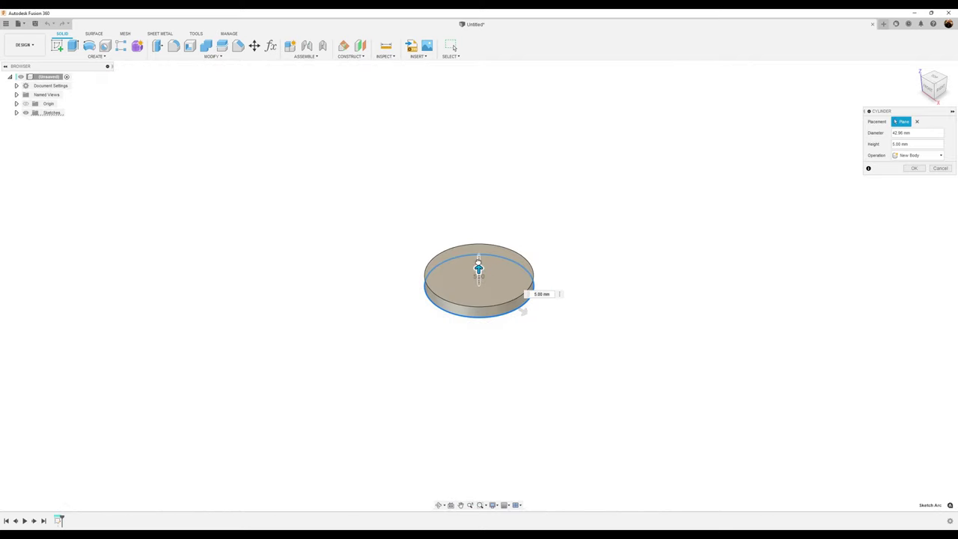
{"action": "left_click_drag", "start_coordinate": [478, 268], "coordinate": [479, 97]}
{"action": "left_click", "coordinate": [913, 169]}
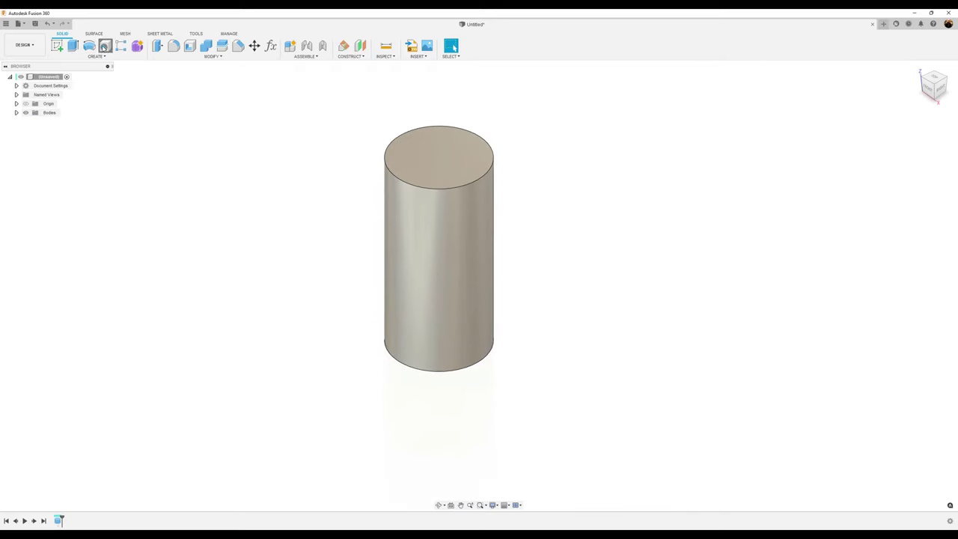
Step: Cut a simple 20 mm diameter hole at the centre of the cylinder's top face, with its extent set to All
{"action": "left_click", "coordinate": [105, 46]}
{"action": "left_click", "coordinate": [442, 159]}
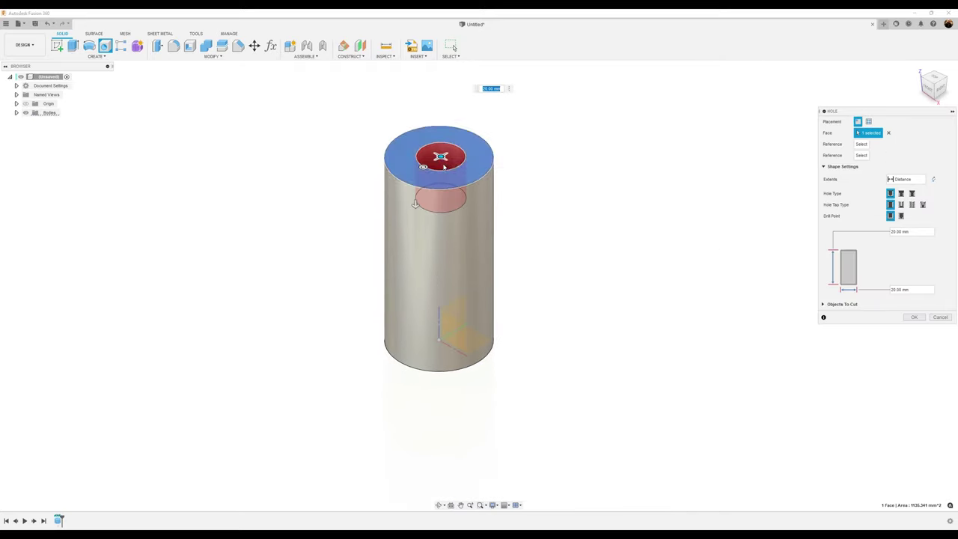
{"action": "left_click_drag", "start_coordinate": [444, 166], "coordinate": [446, 166]}
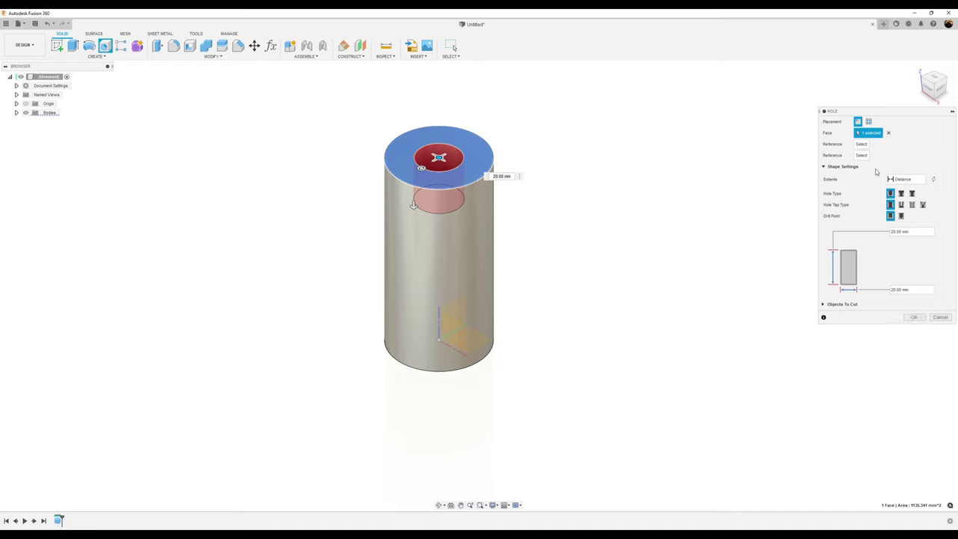
{"action": "left_click", "coordinate": [905, 180]}
{"action": "left_click", "coordinate": [907, 205]}
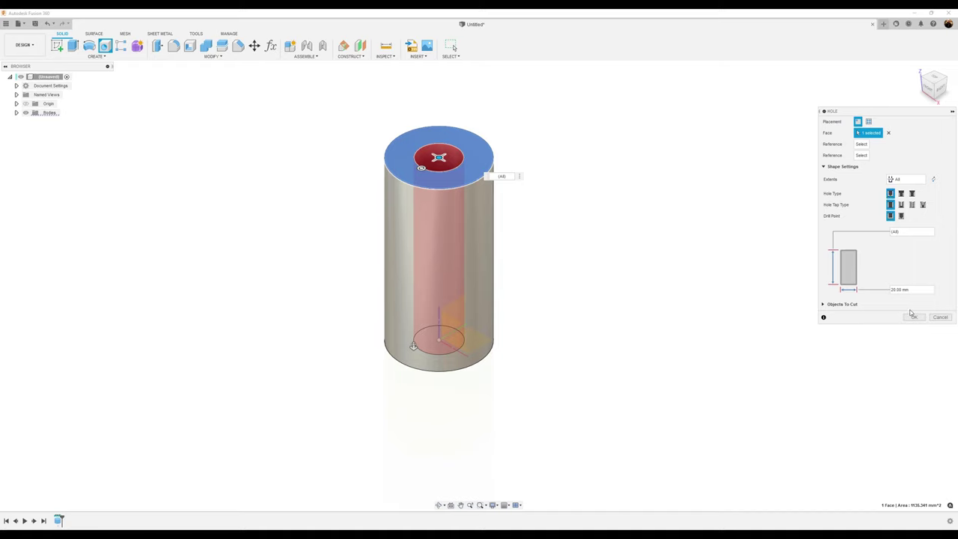
{"action": "left_click", "coordinate": [914, 318]}
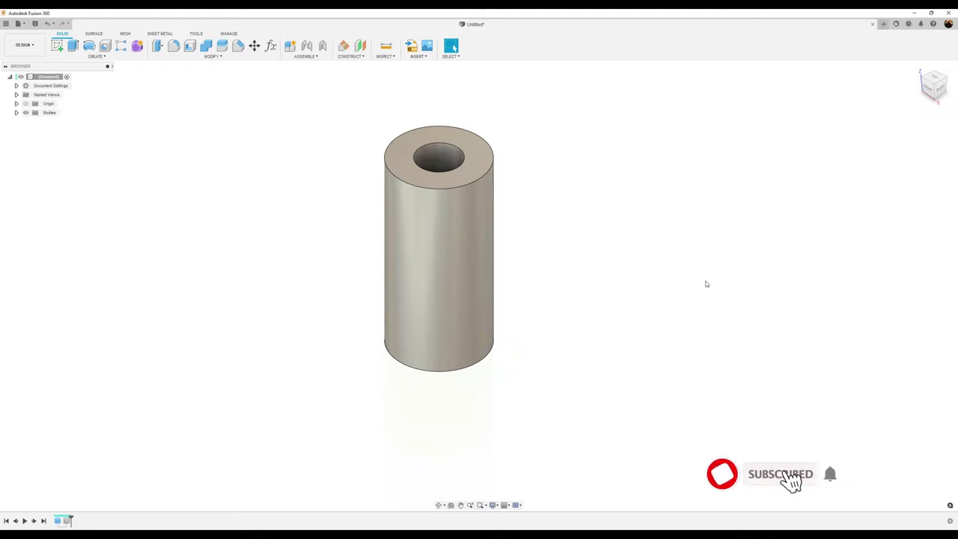
Step: Add a modeled ISO Metric M20x2.5 right-hand thread to the hole, not full length, with 0.5 mm offset and 10 mm length
{"action": "middle_click_drag", "start_coordinate": [659, 278], "coordinate": [658, 282], "text": "shift"}
{"action": "left_click", "coordinate": [96, 56]}
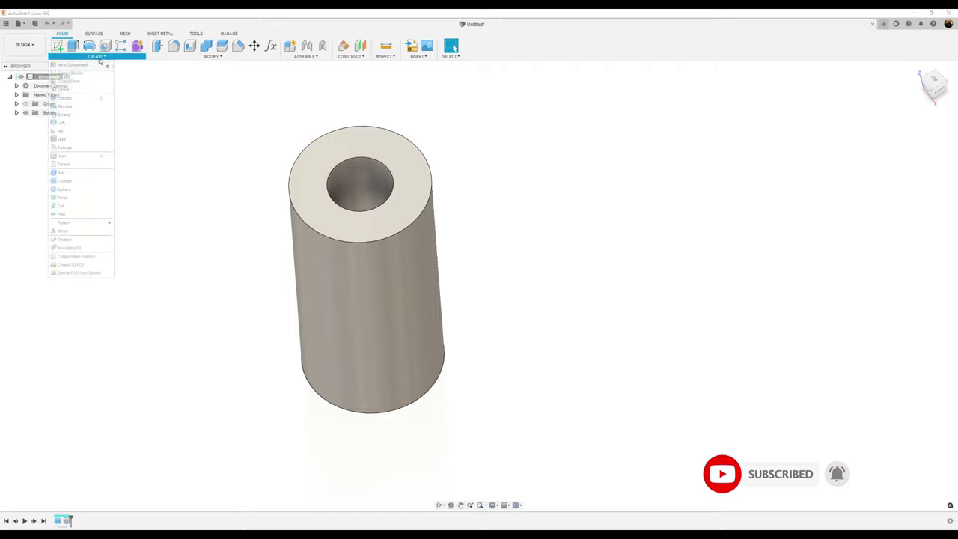
{"action": "left_click", "coordinate": [84, 165]}
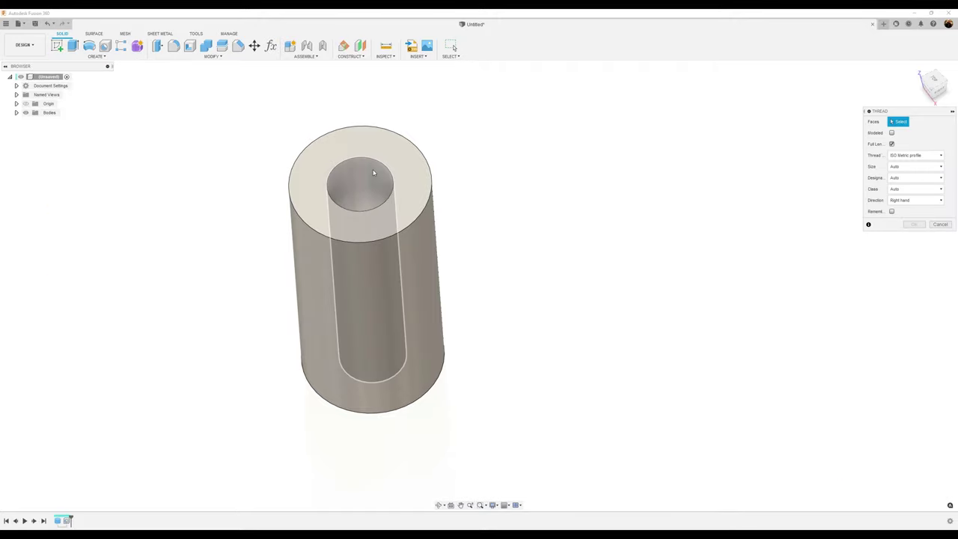
{"action": "left_click", "coordinate": [380, 207]}
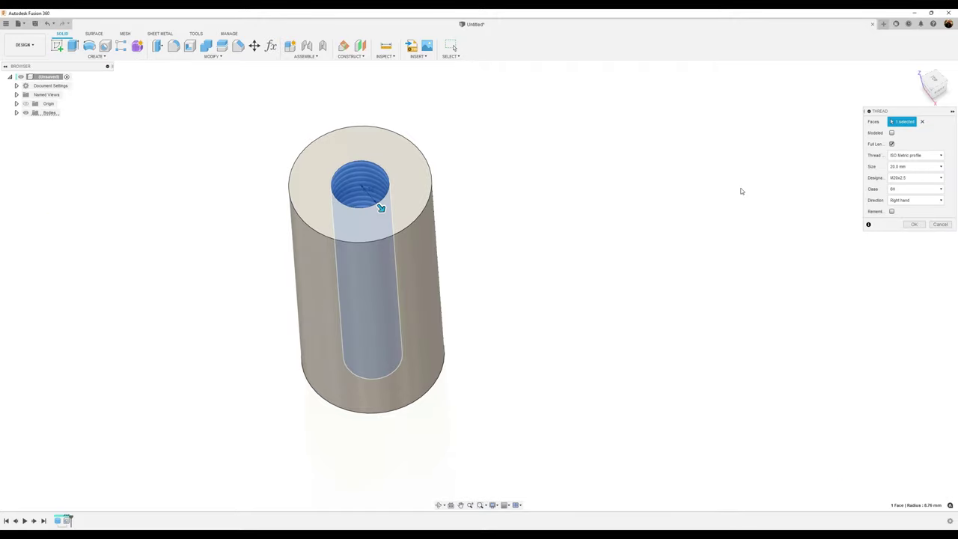
{"action": "left_click", "coordinate": [891, 133]}
{"action": "left_click", "coordinate": [891, 143]}
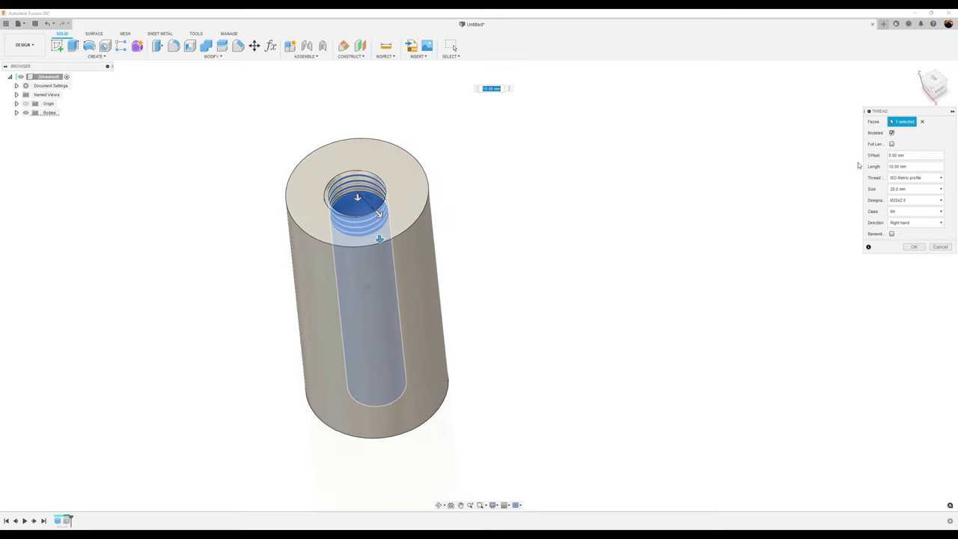
{"action": "left_click", "coordinate": [900, 154]}
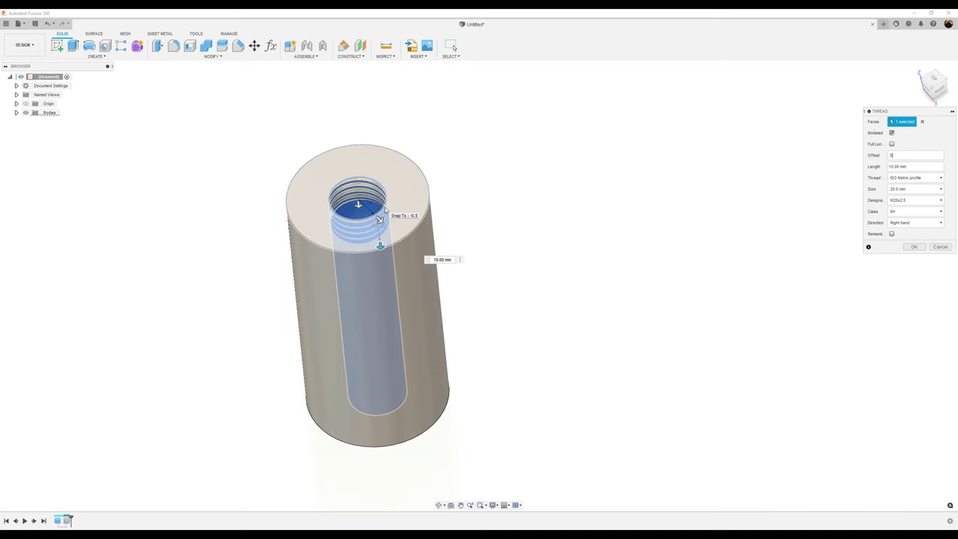
{"action": "left_click", "coordinate": [914, 246]}
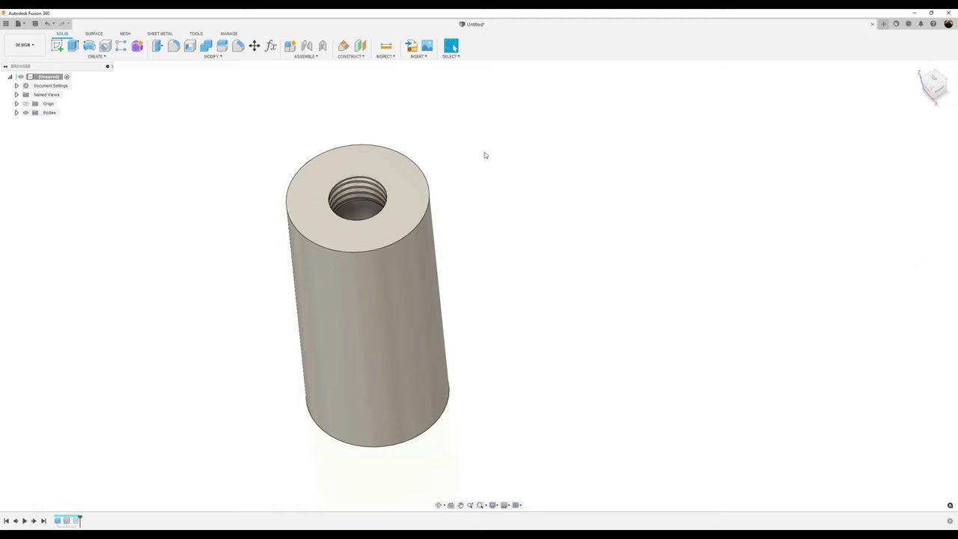
Step: Edit the thread feature and extend its length to about 87.5 mm, almost through to the opposite end of the hole
{"action": "right_click", "coordinate": [78, 516]}
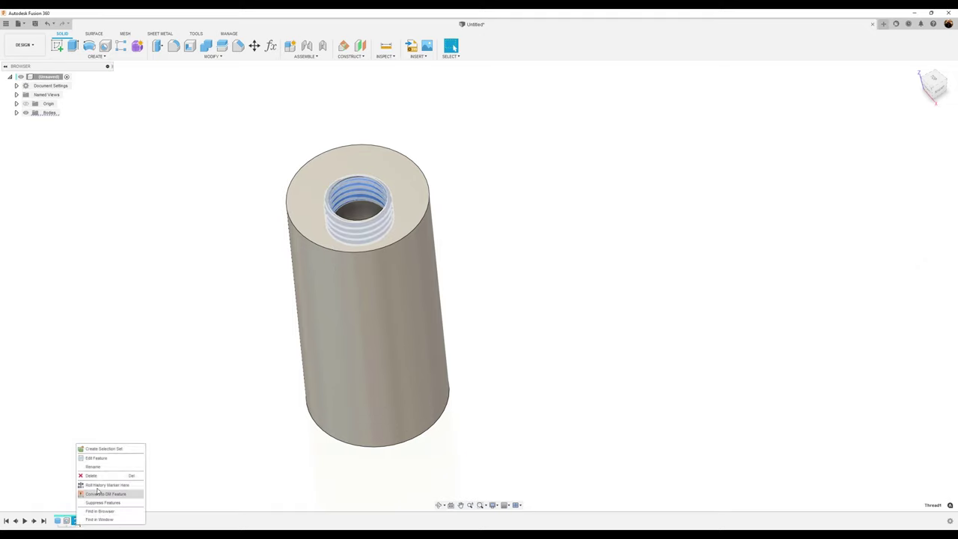
{"action": "left_click", "coordinate": [93, 456]}
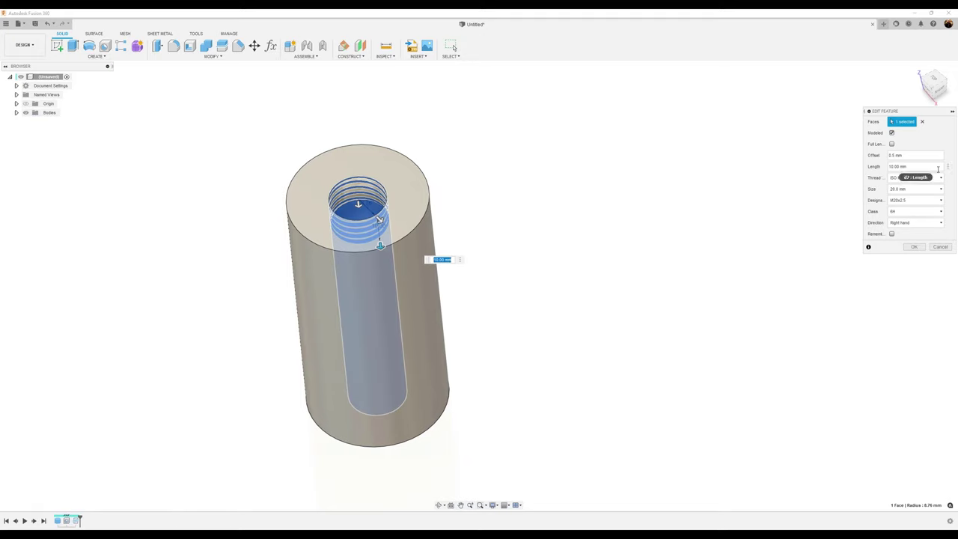
{"action": "left_click", "coordinate": [937, 168]}
{"action": "middle_click_drag", "start_coordinate": [579, 356], "coordinate": [503, 299], "text": "shift"}
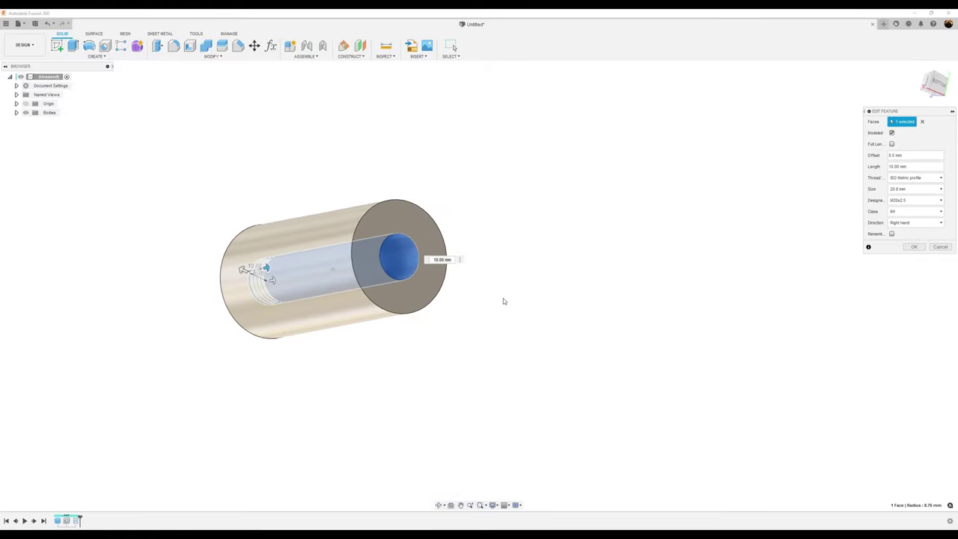
{"action": "left_click_drag", "start_coordinate": [266, 267], "coordinate": [446, 292]}
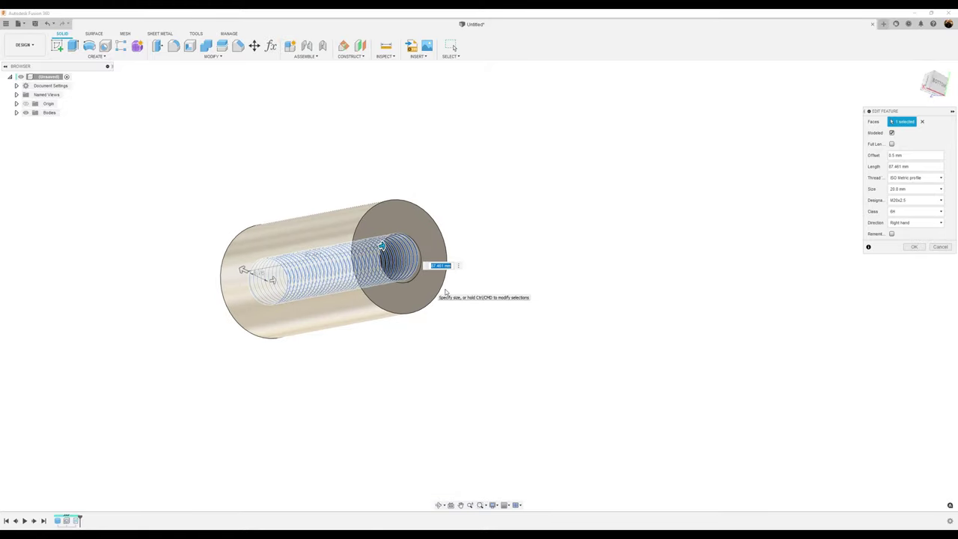
{"action": "left_click", "coordinate": [914, 247]}
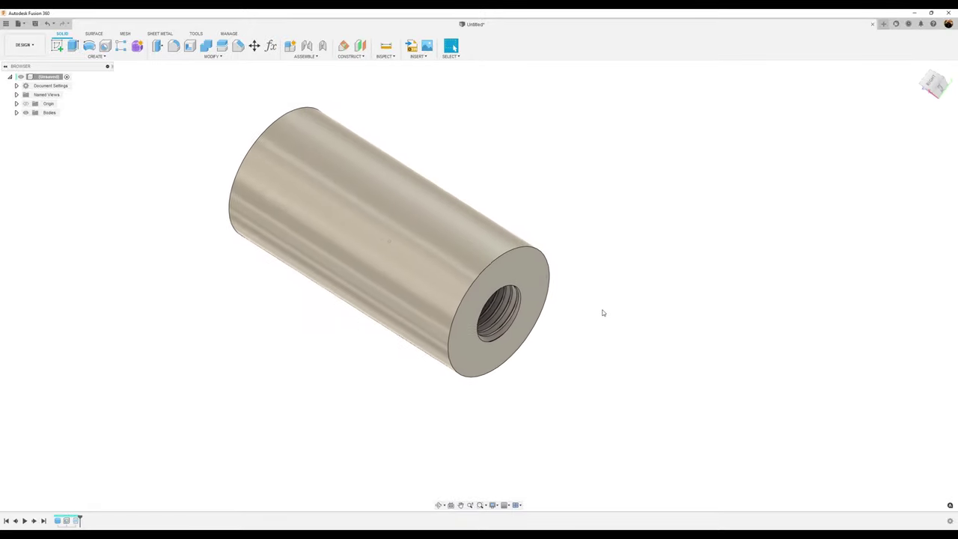
Step: Chamfer the threaded hole's edge on the cylinder's top face with an equal distance of 3 mm
{"action": "middle_click_drag", "start_coordinate": [603, 313], "coordinate": [533, 283], "text": "shift"}
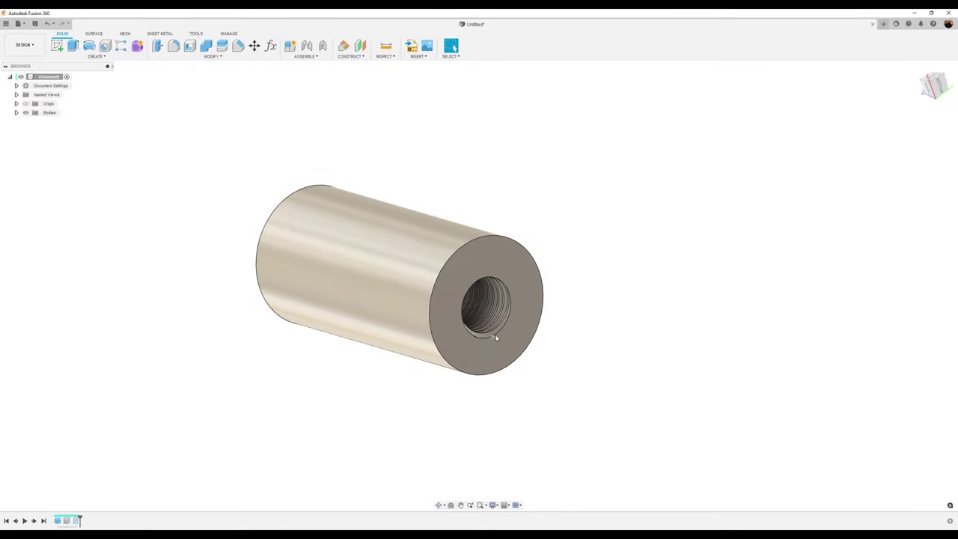
{"action": "middle_click_drag", "start_coordinate": [474, 338], "coordinate": [406, 117], "text": "shift"}
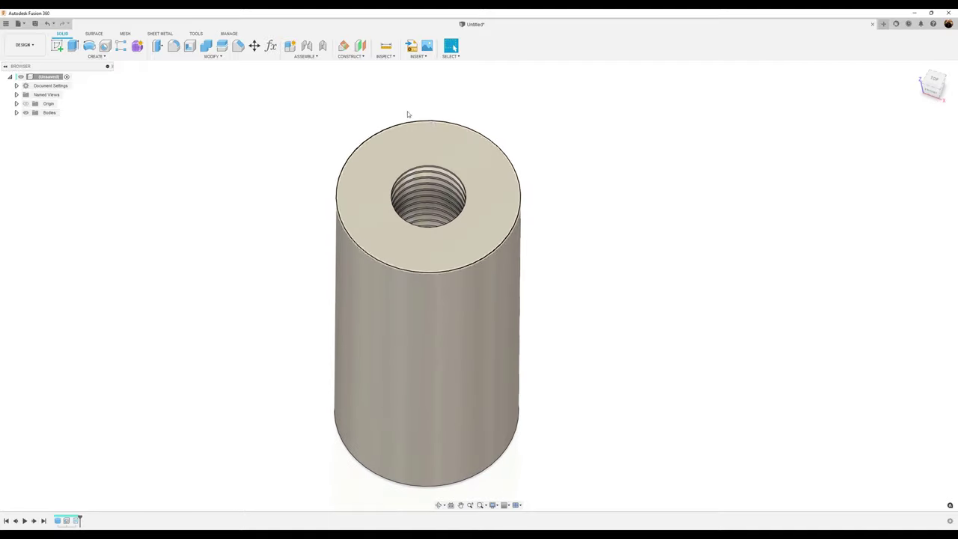
{"action": "left_click", "coordinate": [239, 47]}
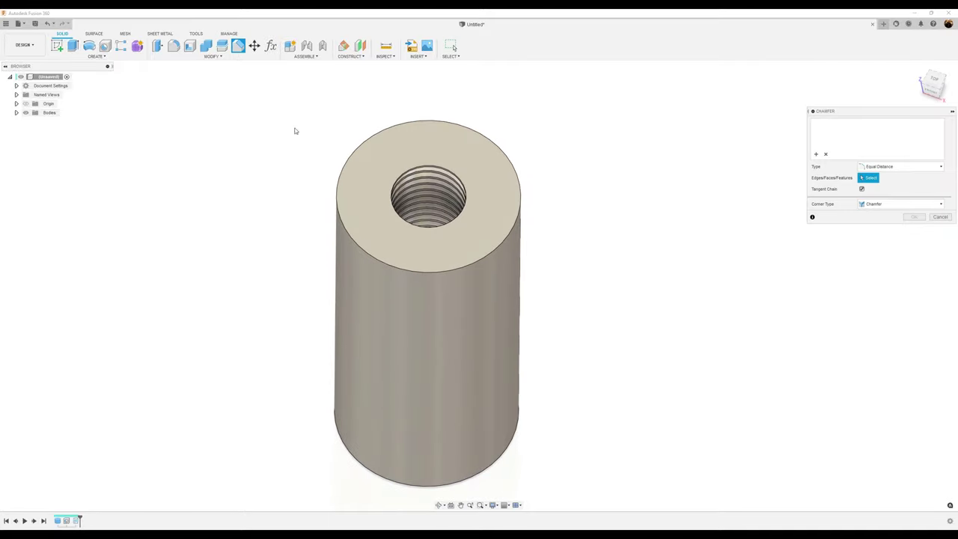
{"action": "left_click", "coordinate": [439, 168]}
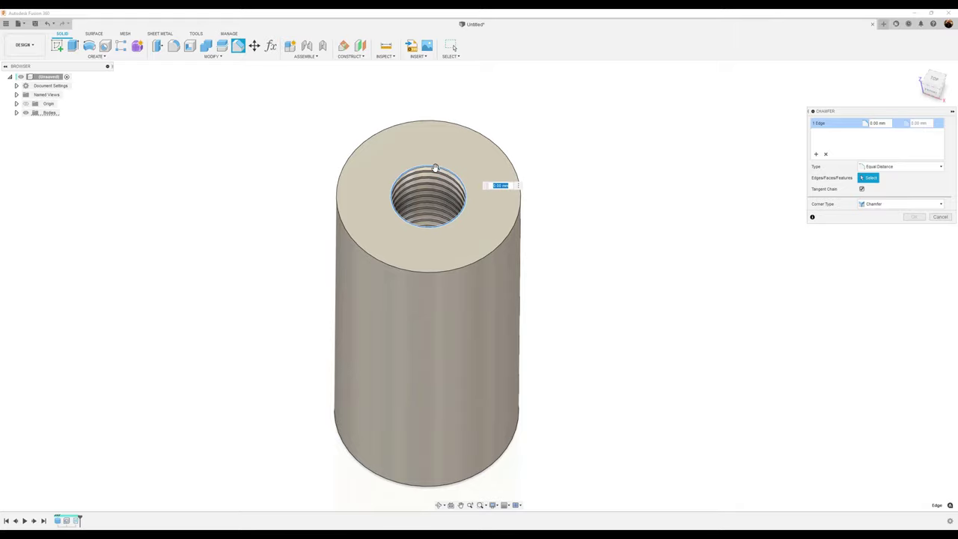
{"action": "left_click_drag", "start_coordinate": [436, 169], "coordinate": [439, 165]}
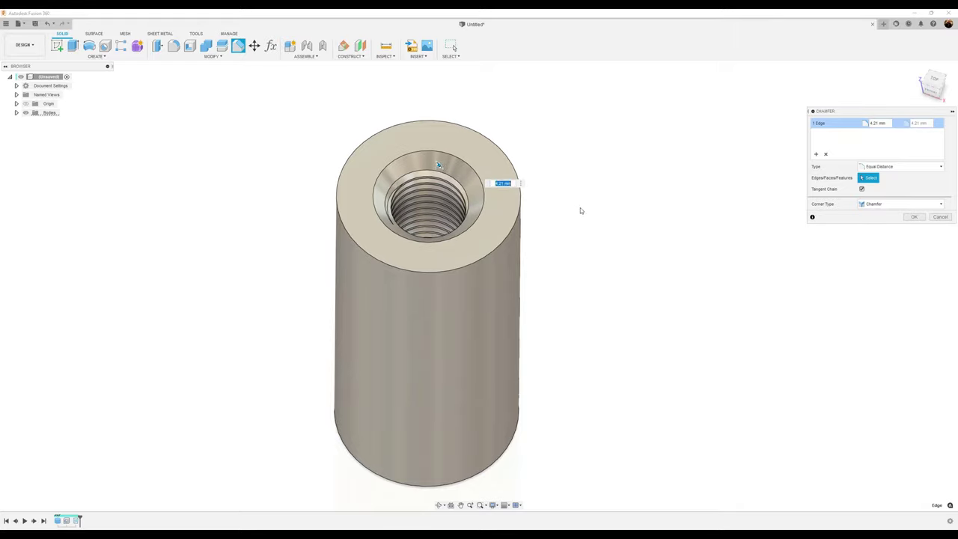
{"action": "middle_click_drag", "start_coordinate": [580, 208], "coordinate": [592, 211], "text": "shift"}
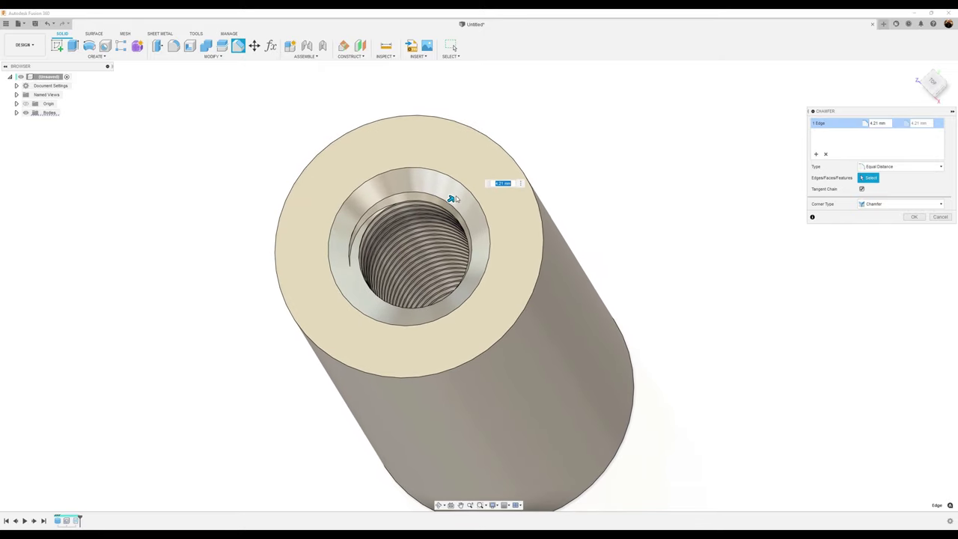
{"action": "left_click_drag", "start_coordinate": [450, 200], "coordinate": [448, 201]}
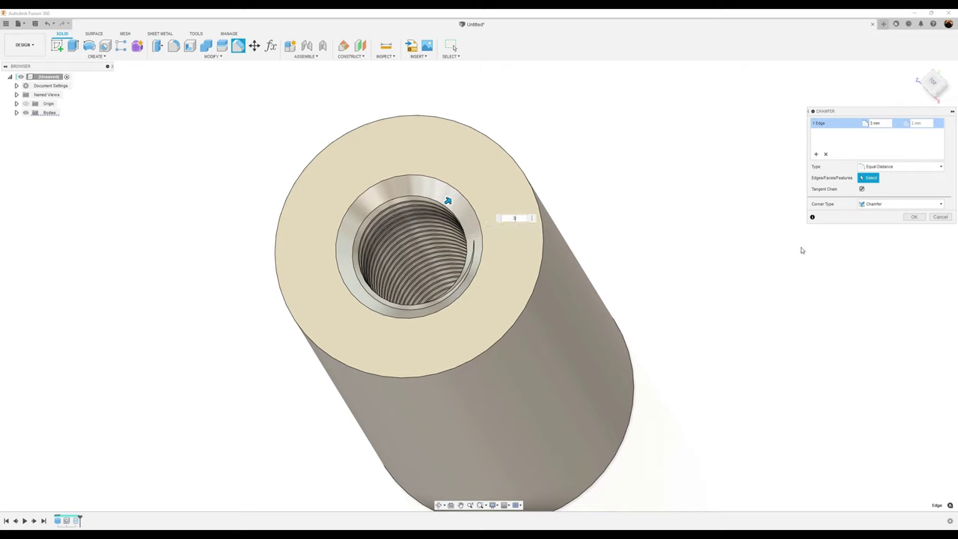
{"action": "left_click", "coordinate": [916, 217]}
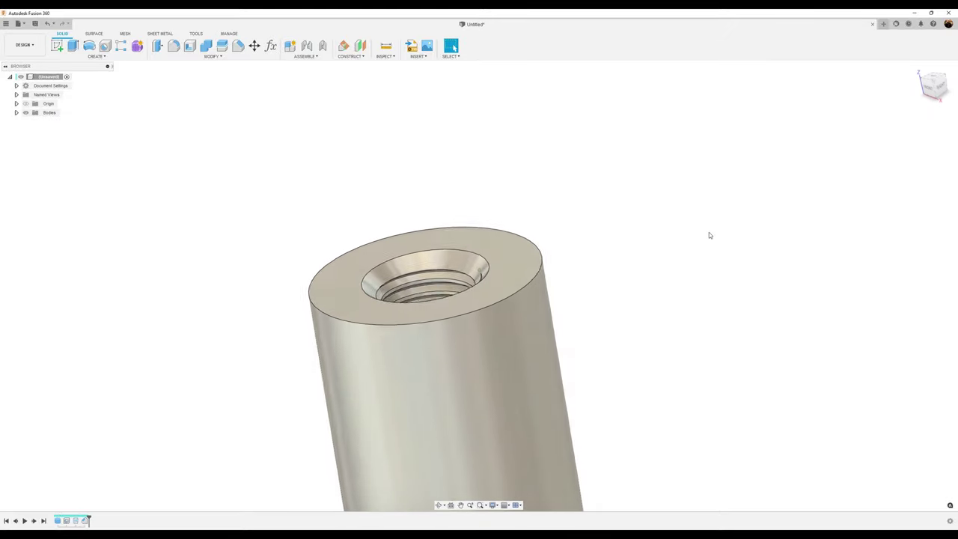
{"action": "middle_click_drag", "start_coordinate": [709, 232], "coordinate": [754, 305], "text": "shift"}
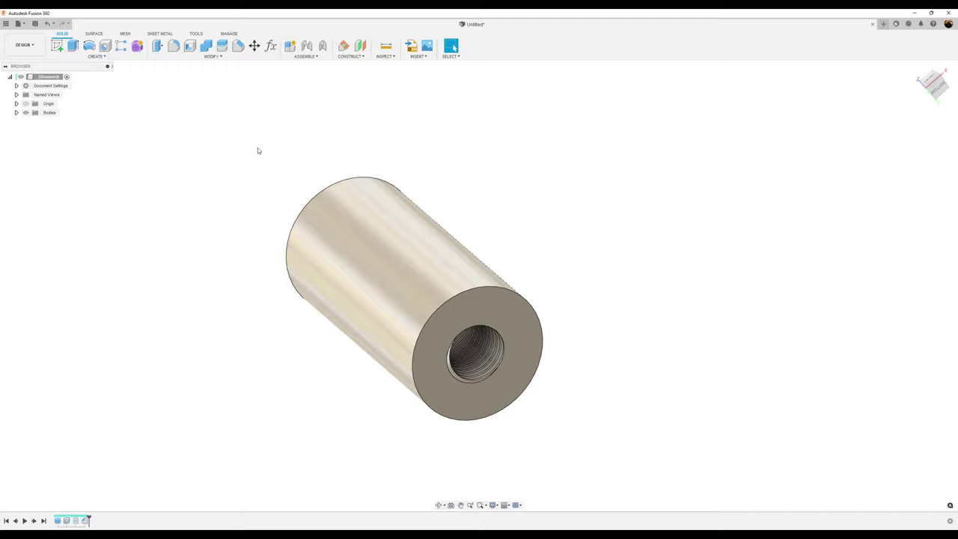
{"action": "left_click", "coordinate": [238, 46]}
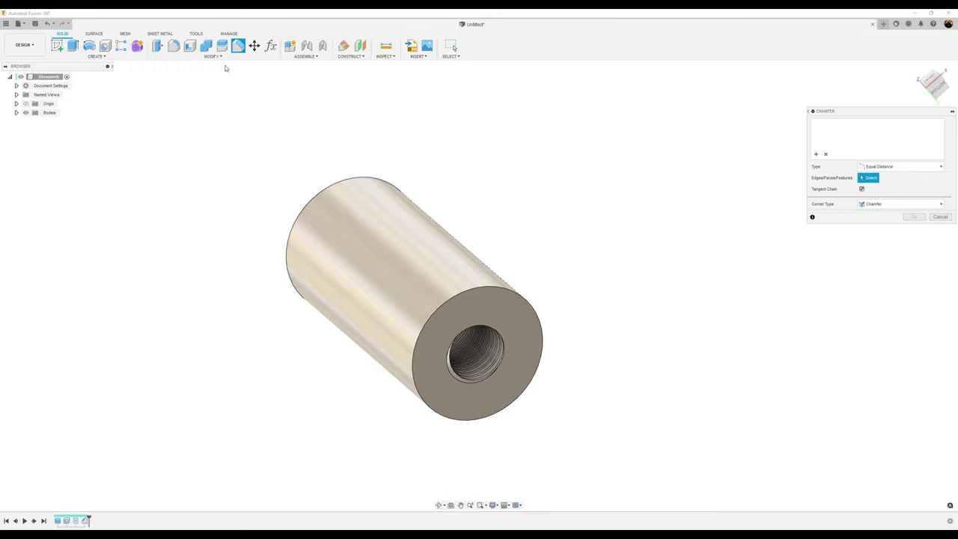
{"action": "left_click", "coordinate": [500, 352]}
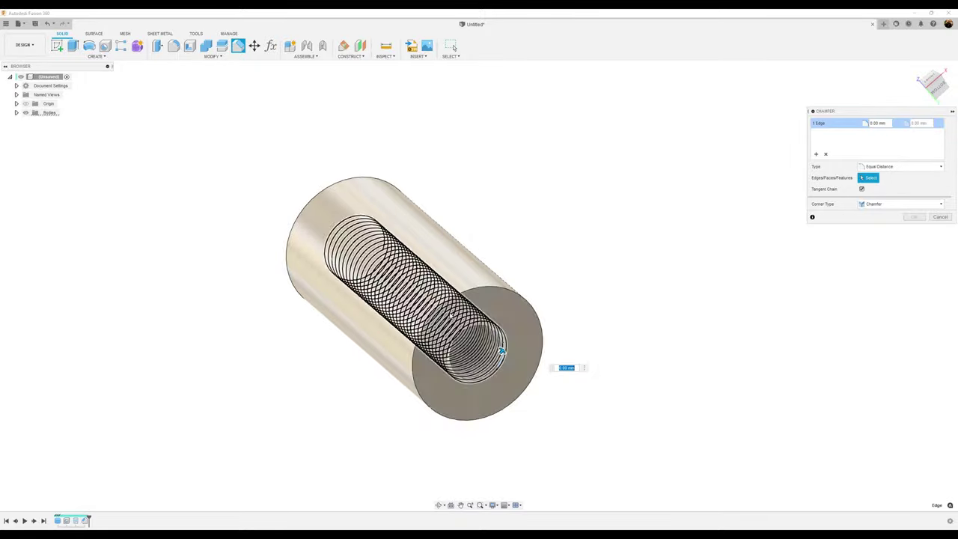
{"action": "middle_click_drag", "start_coordinate": [422, 342], "coordinate": [568, 424], "text": "shift"}
{"action": "scroll", "coordinate": [567, 424], "scroll_direction": "up", "scroll_amount": 3}
{"action": "scroll", "coordinate": [567, 424], "scroll_direction": "up", "scroll_amount": 1}
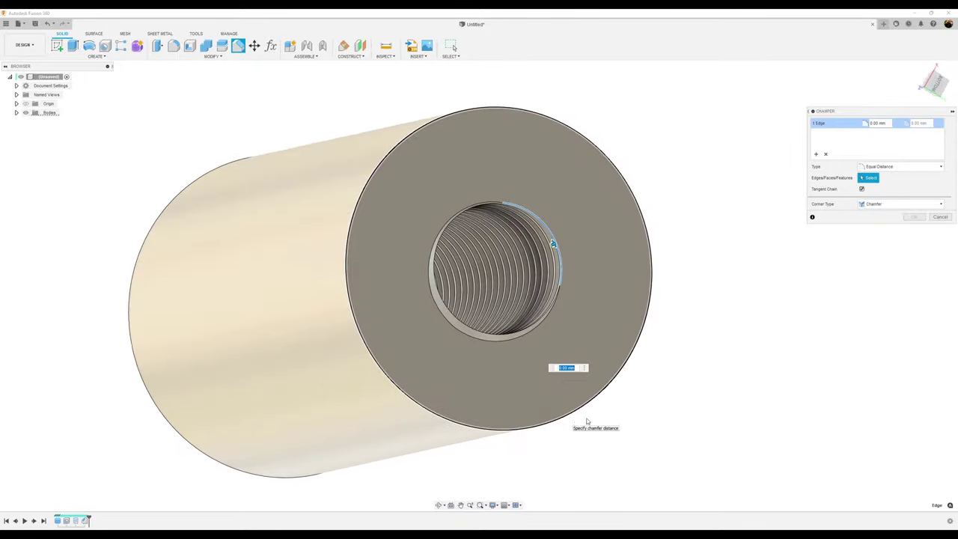
{"action": "left_click", "coordinate": [935, 218]}
Step: Edit the thread feature again and shorten its length slightly so the thread stops short of the bottom face
{"action": "middle_click_drag", "start_coordinate": [878, 262], "coordinate": [733, 314], "text": "shift"}
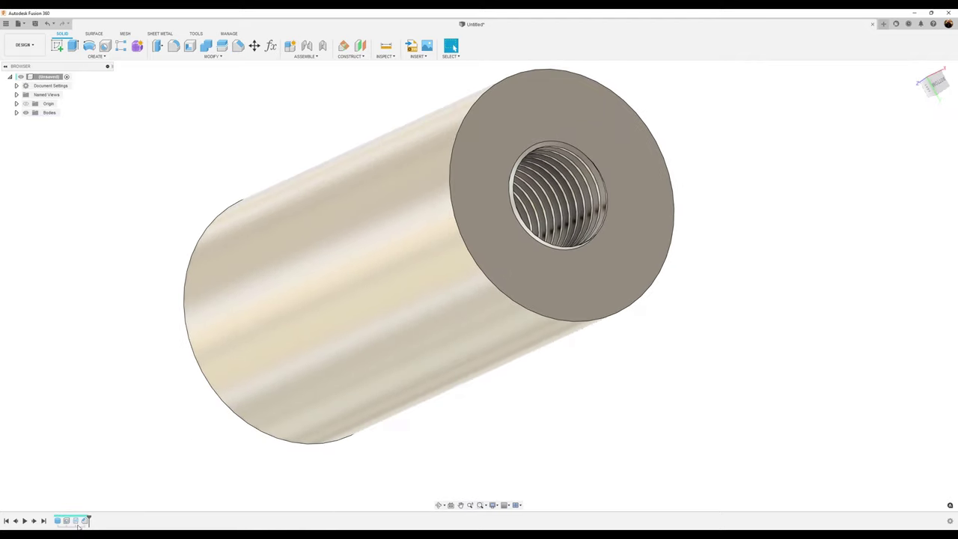
{"action": "right_click", "coordinate": [80, 522]}
{"action": "left_click", "coordinate": [105, 455]}
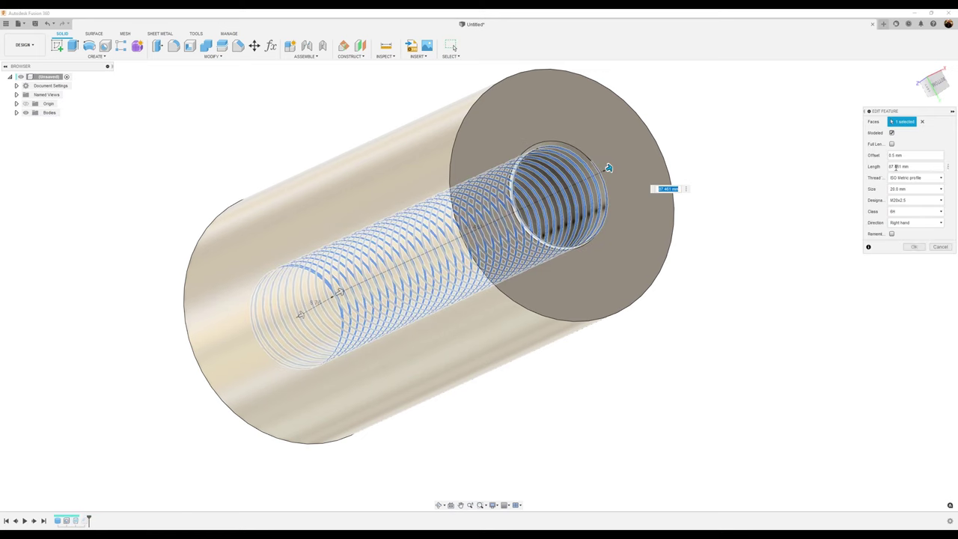
{"action": "left_click", "coordinate": [893, 167]}
{"action": "left_click", "coordinate": [893, 168]}
{"action": "left_click_drag", "start_coordinate": [894, 167], "coordinate": [899, 166]}
{"action": "key", "text": "Return"}
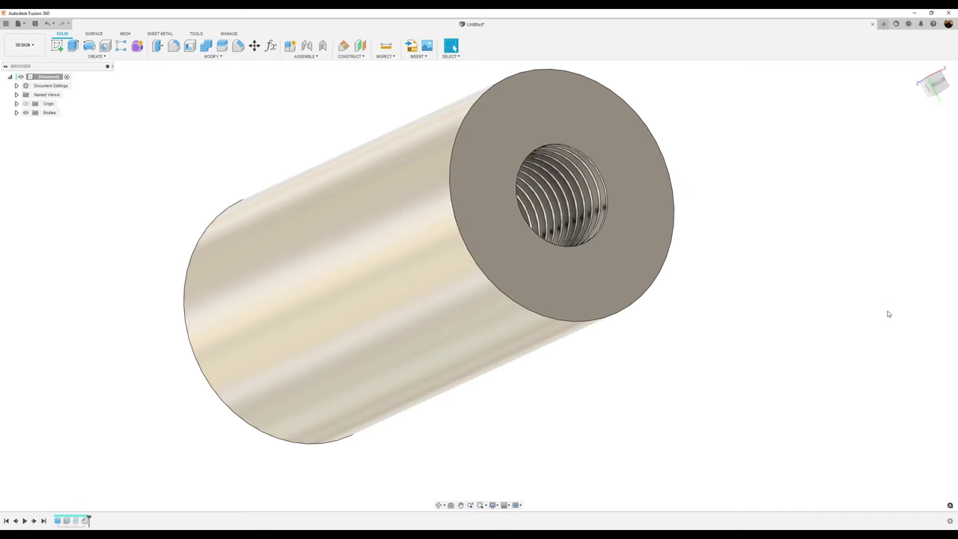
Step: Chamfer the threaded hole's edge on the cylinder's bottom face with an equal distance of 3 mm
{"action": "left_click", "coordinate": [238, 46]}
{"action": "left_click", "coordinate": [606, 180]}
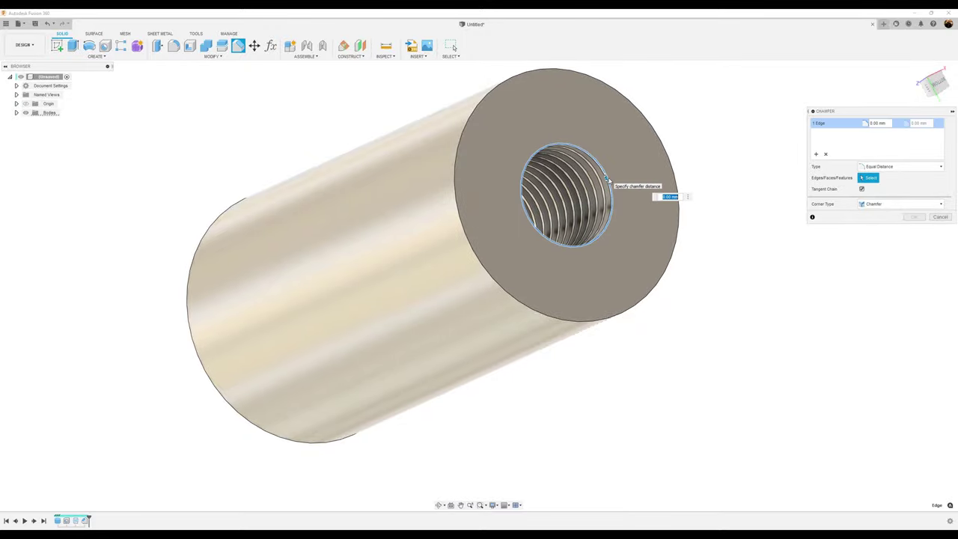
{"action": "left_click_drag", "start_coordinate": [606, 182], "coordinate": [608, 176]}
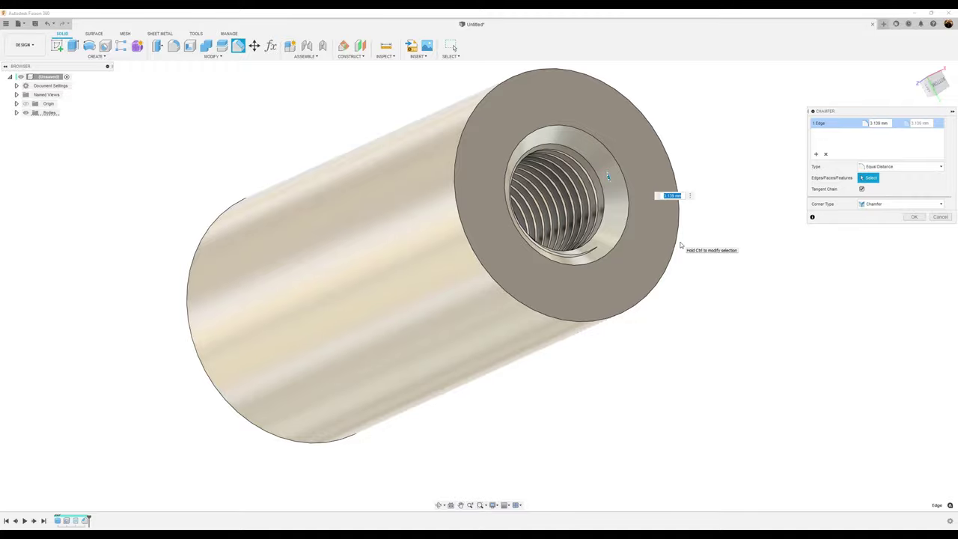
{"action": "type", "text": "3"}
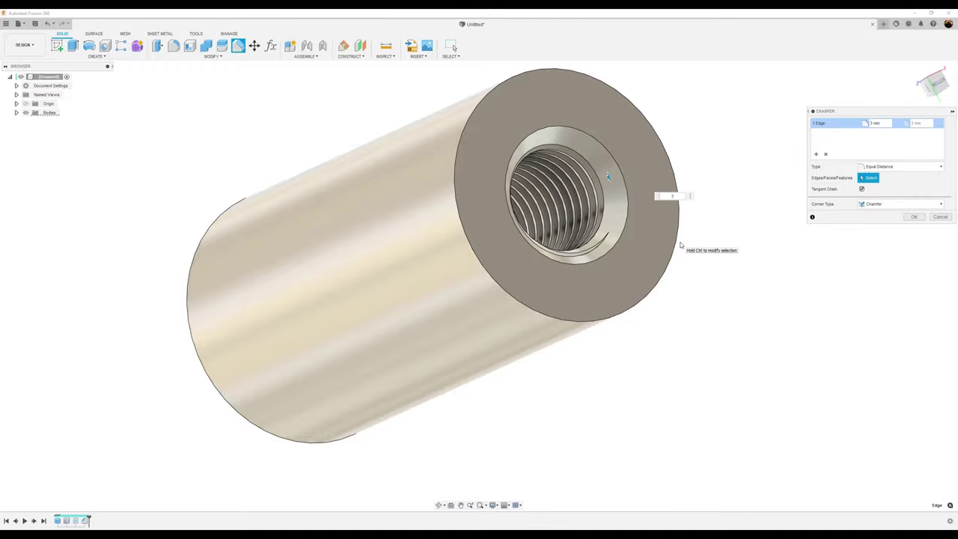
{"action": "left_click", "coordinate": [916, 217]}
{"action": "scroll", "coordinate": [755, 295], "scroll_direction": "up", "scroll_amount": 8}
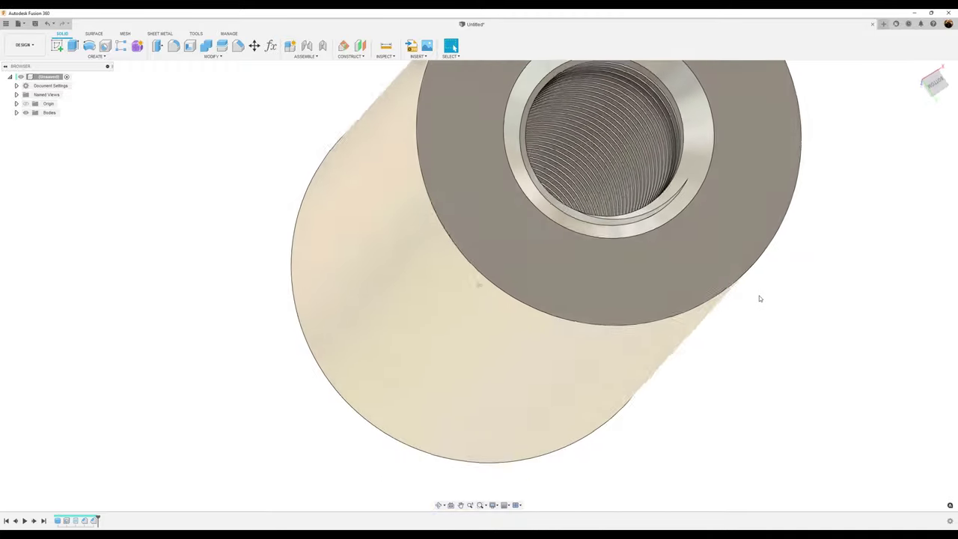
{"action": "middle_click_drag", "start_coordinate": [759, 298], "coordinate": [759, 298], "text": "shift"}
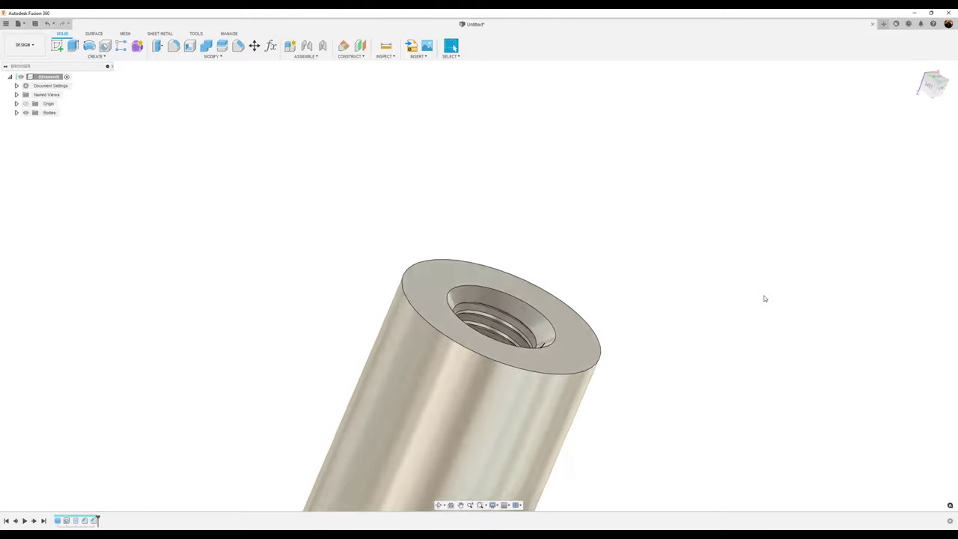